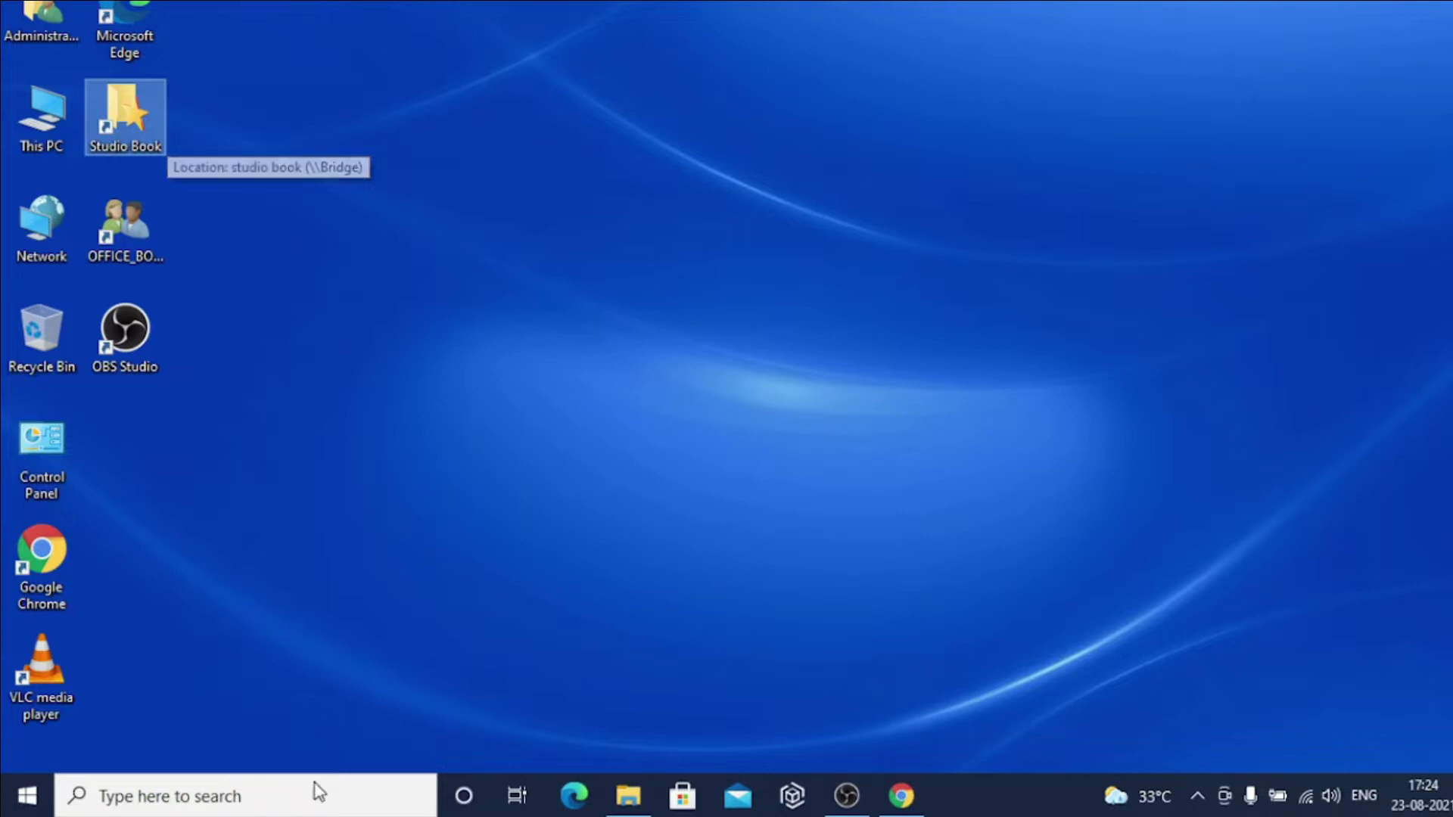
- Search for 'cmd' in the taskbar and launch Command Prompt as administrator
click(158, 795)
text(c)
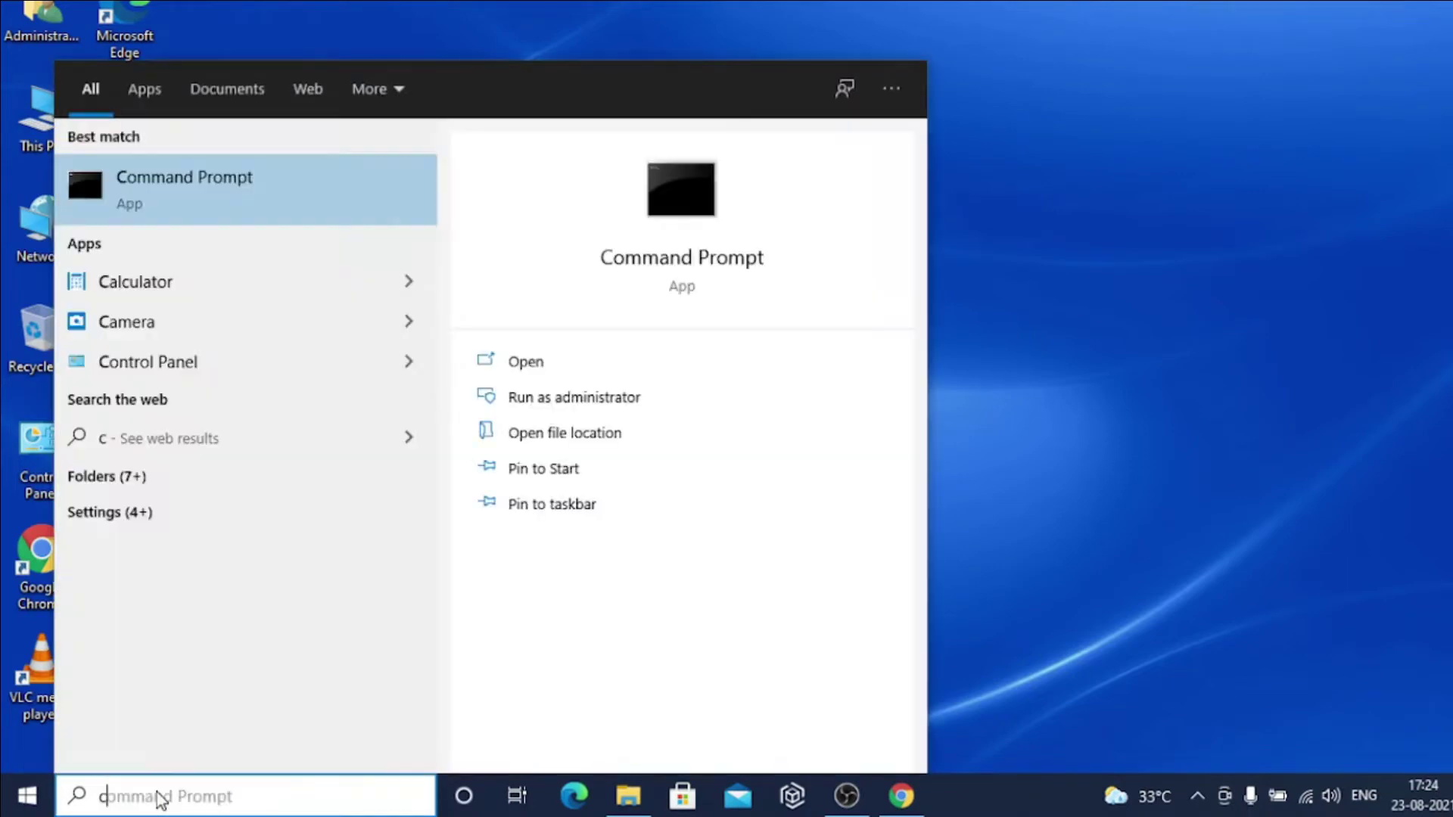
text(md)
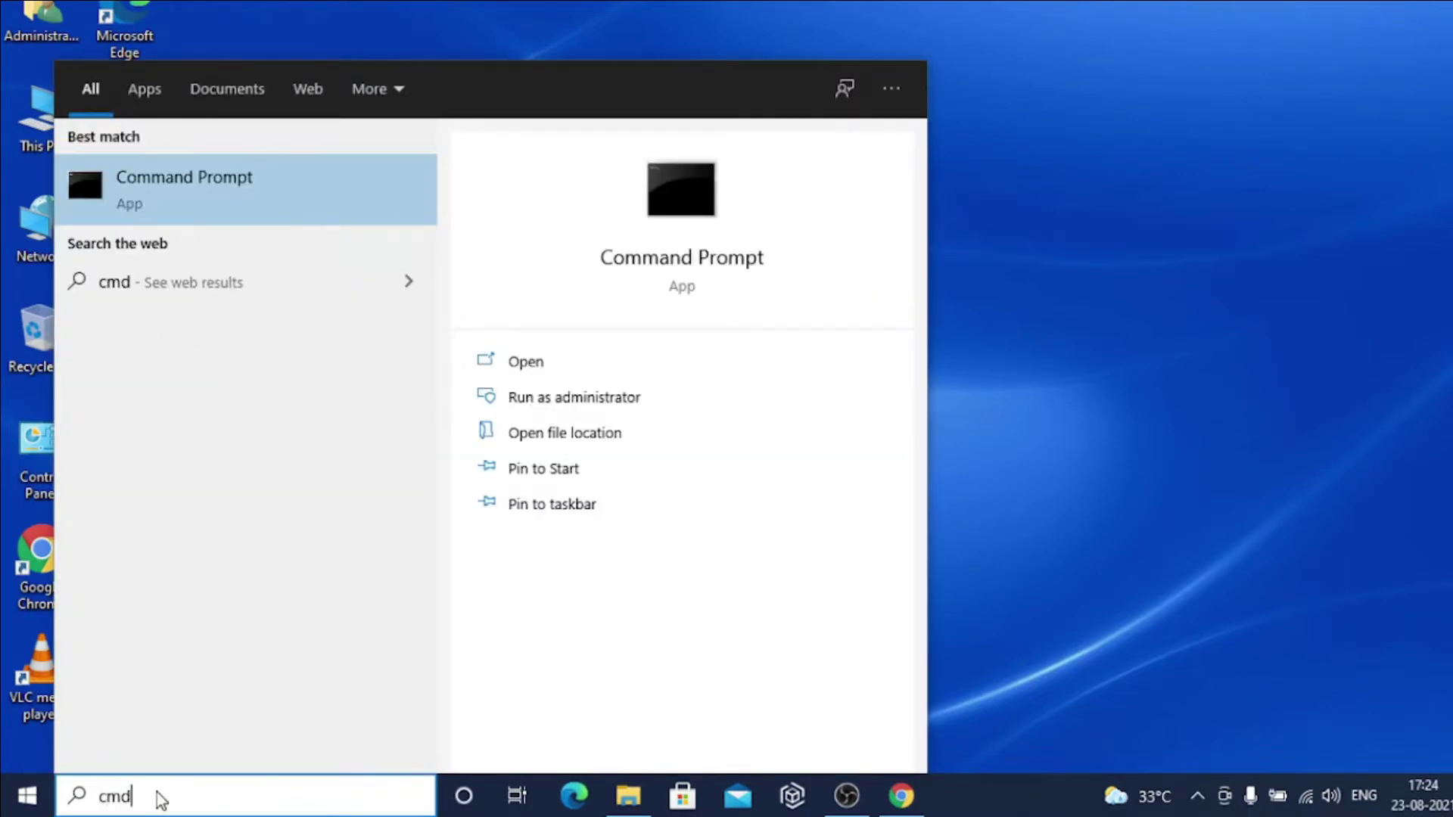
key(ctrl+shift+Return)
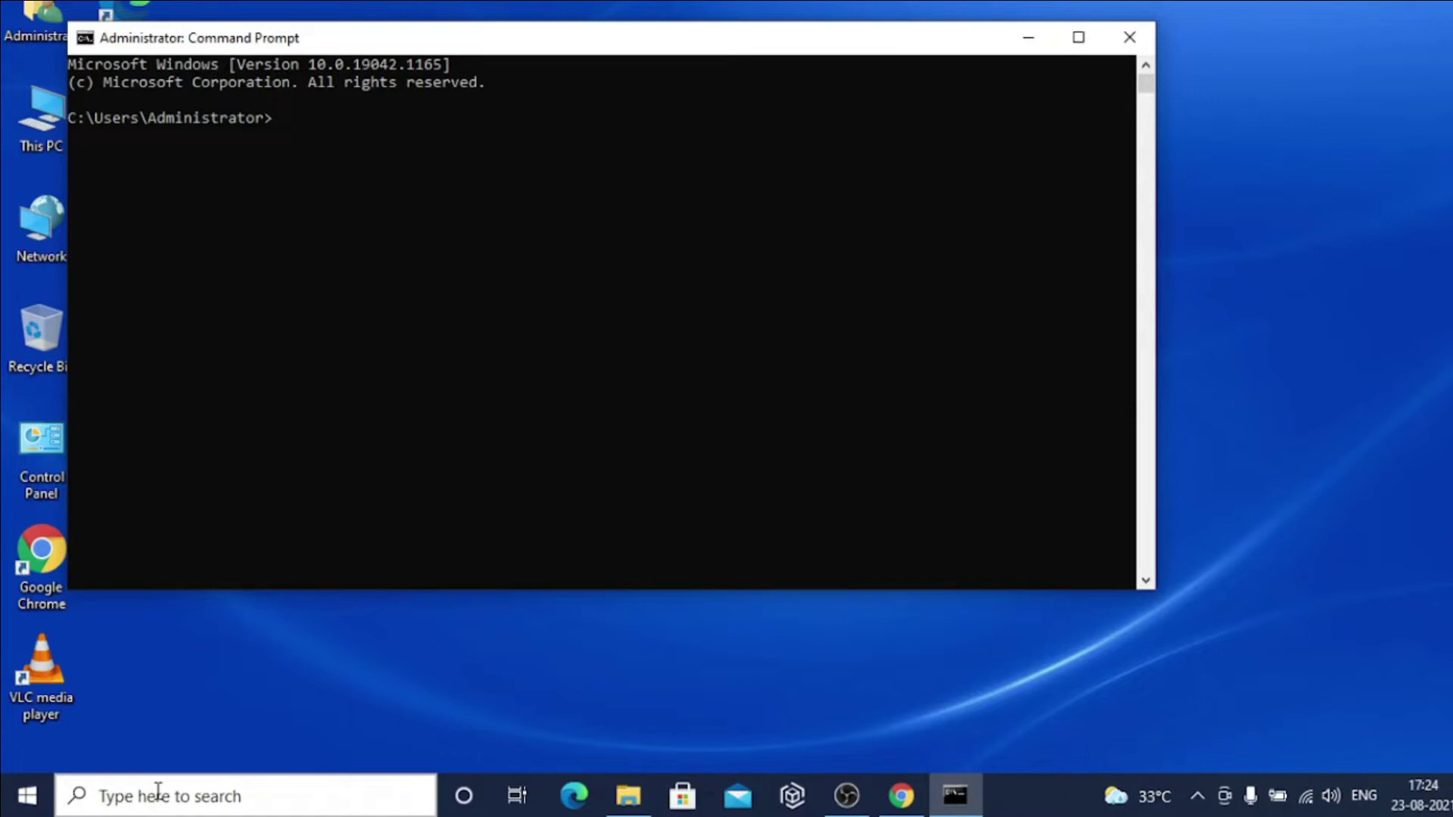
text(wmic)
text( bi)
text(os)
text( ge)
text(t)
text( se)
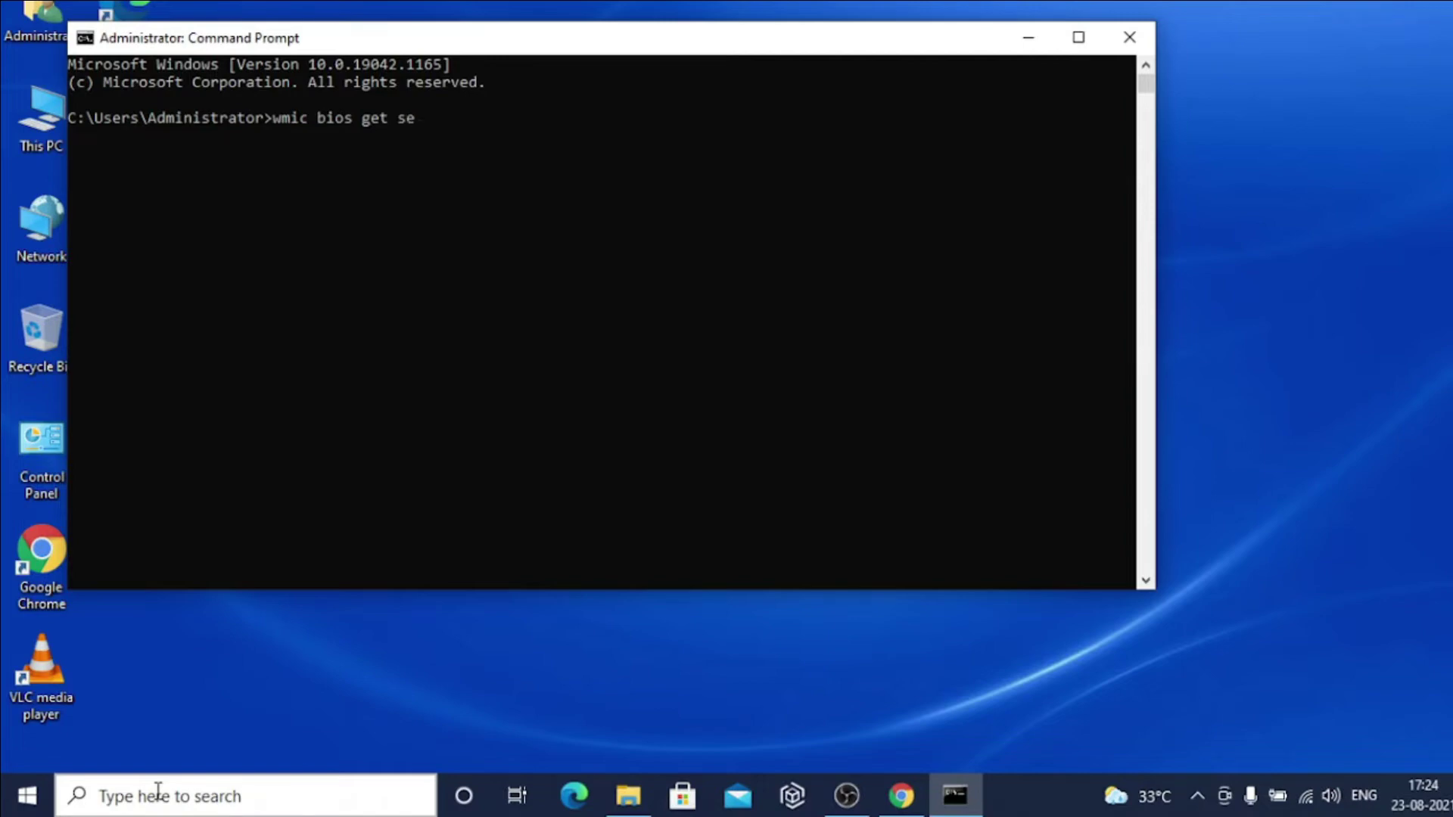
text(rialn)
text(umber)
key(Return)
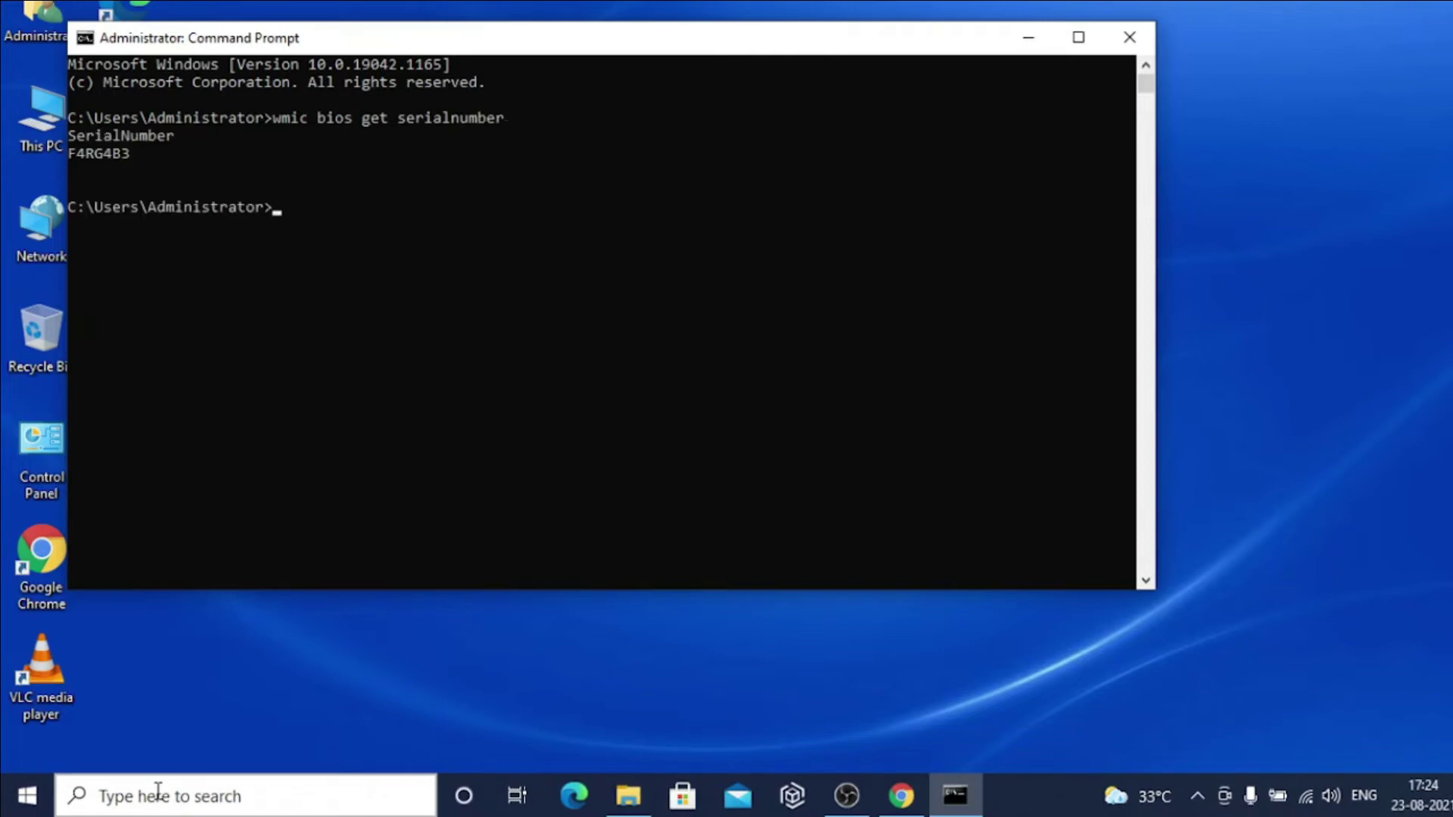